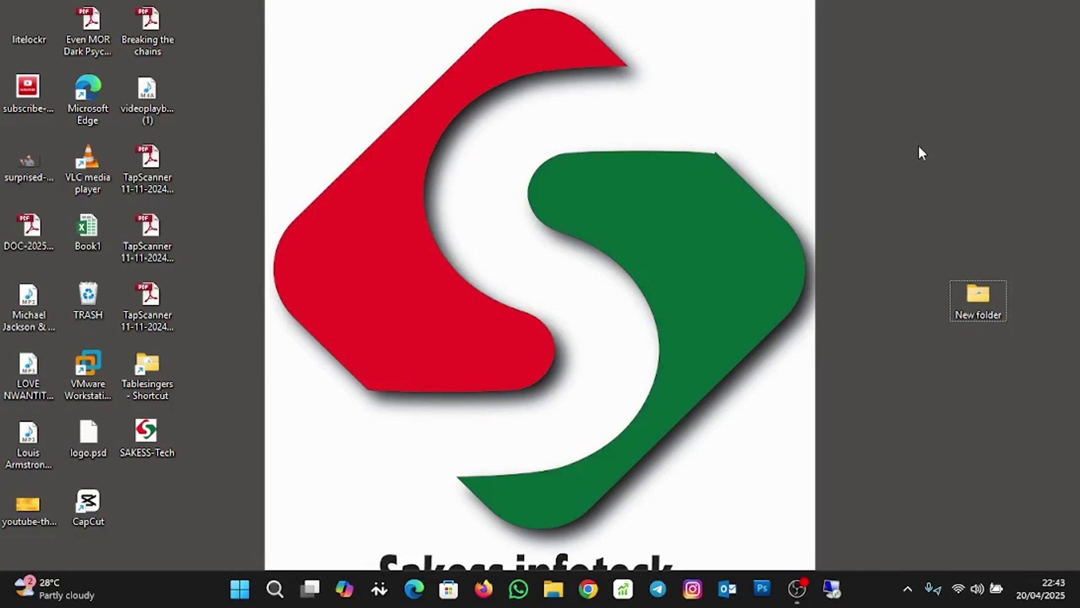
Open Google in Chrome and search for "hot corners windows 11 download"
{"action": "left_click", "coordinate": [588, 590]}
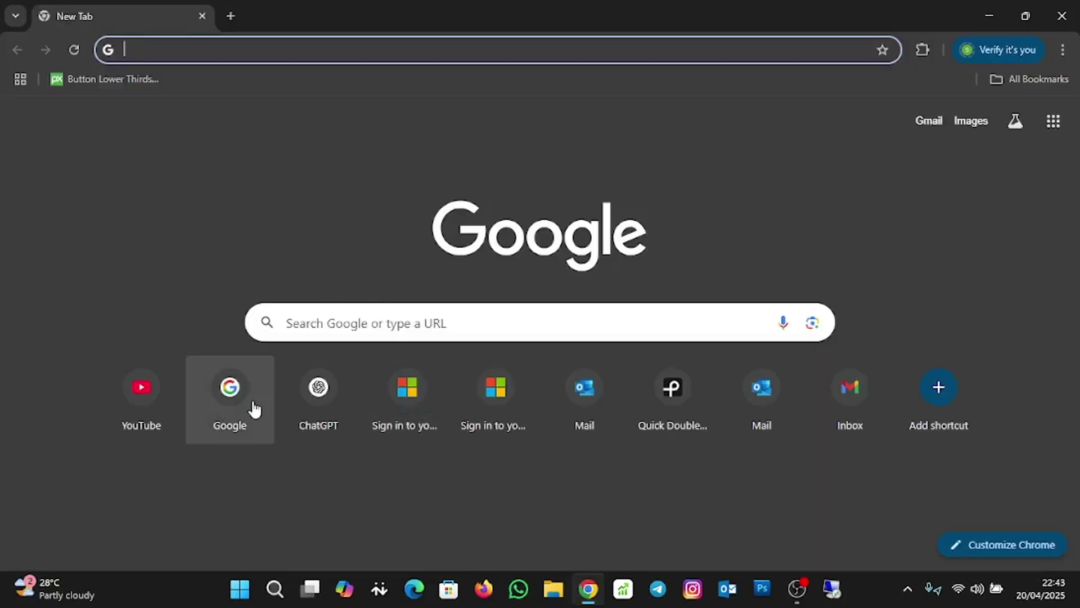
{"action": "left_click", "coordinate": [247, 427]}
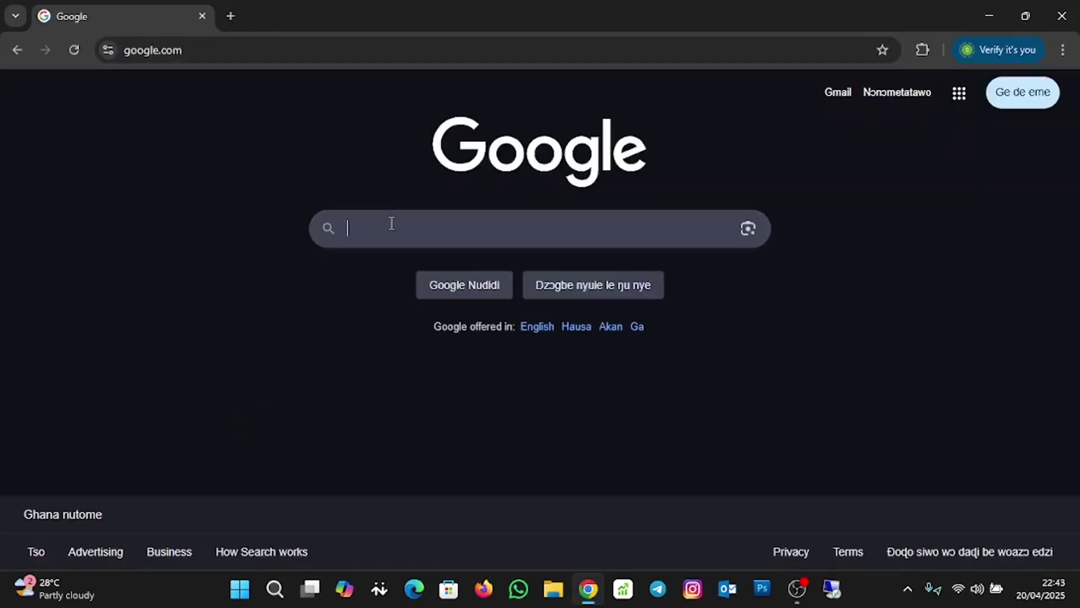
{"action": "type", "text": "hot corn"}
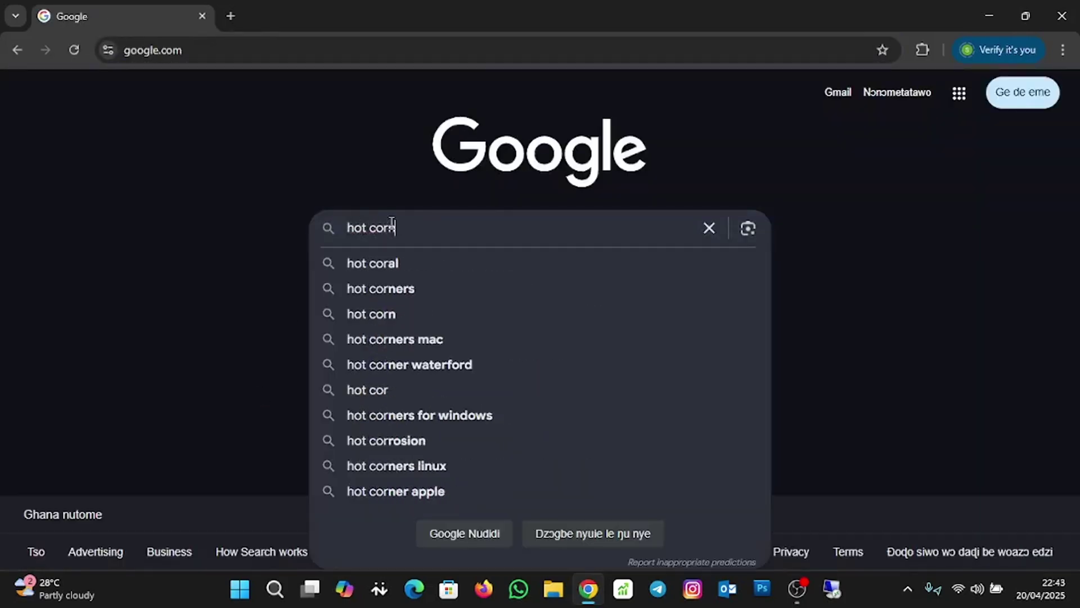
{"action": "type", "text": "ers wind"}
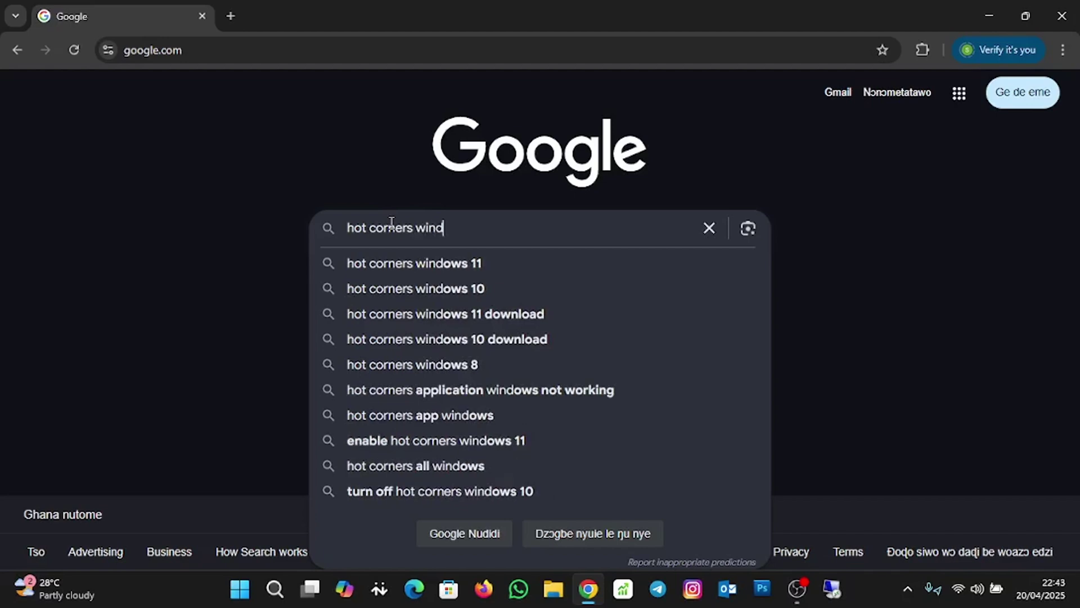
{"action": "type", "text": "ows 1"}
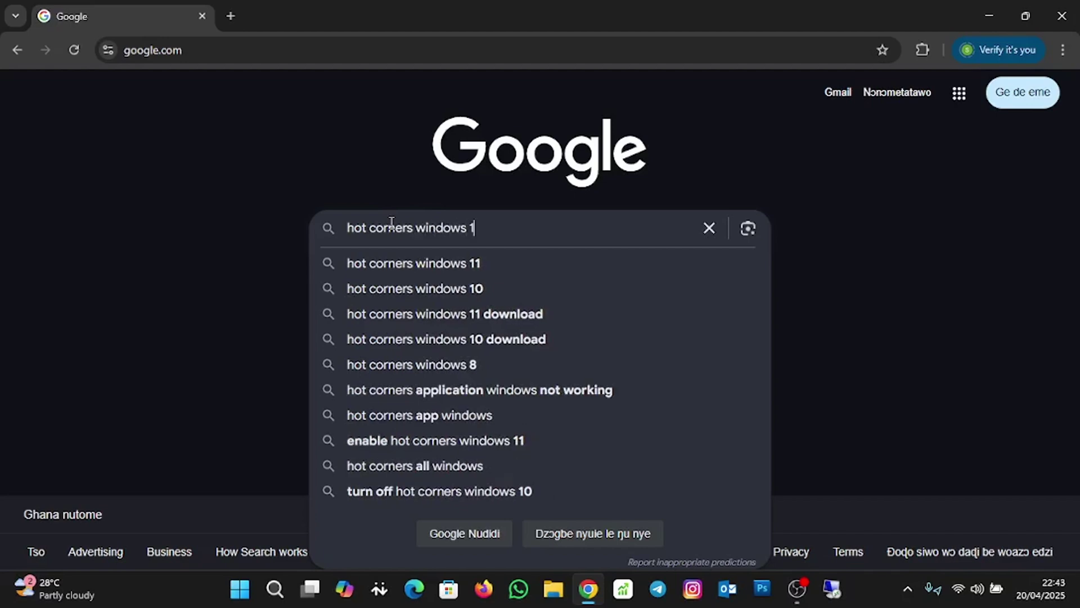
{"action": "type", "text": "1 downl"}
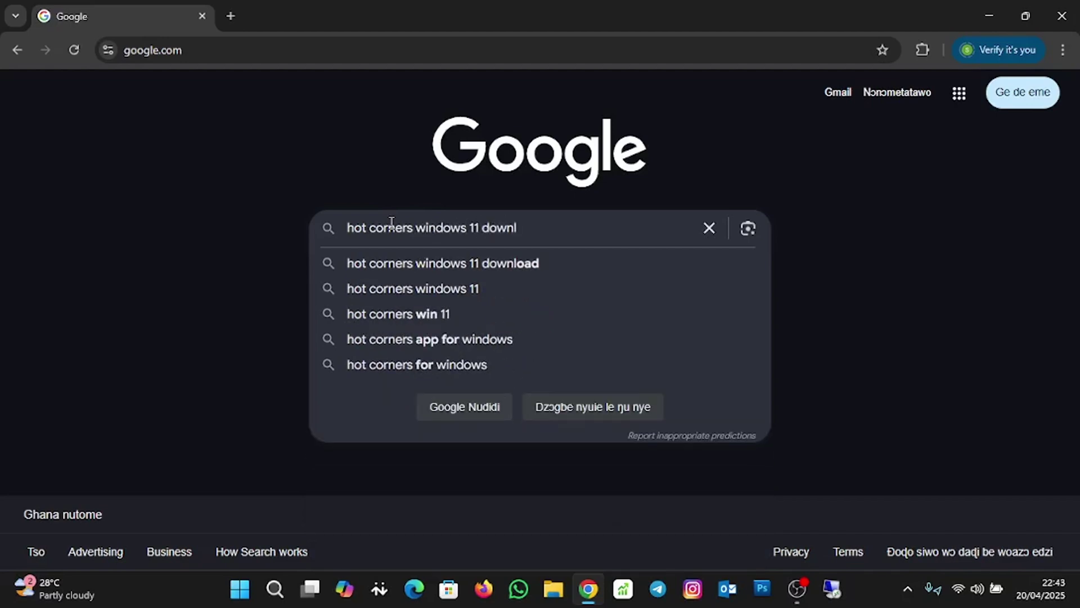
{"action": "left_click", "coordinate": [506, 262]}
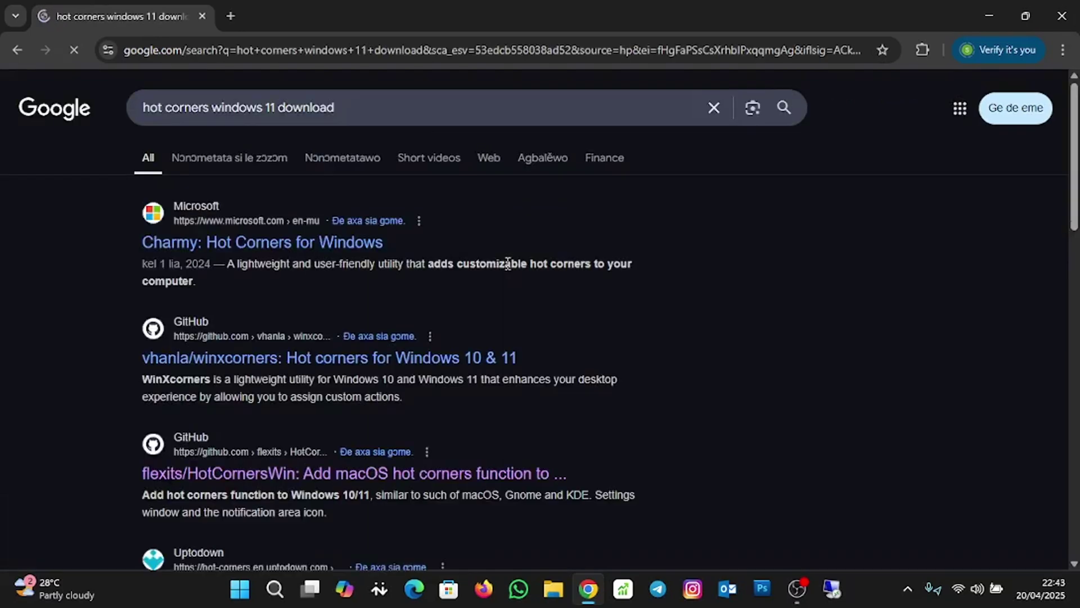
Open the flexits/HotCornersWin repository on GitHub, review the latest release page (beta 0.9.1) with its requirements and assets, and close the browser
{"action": "scroll", "coordinate": [444, 337], "scroll_direction": "down", "scroll_amount": 1}
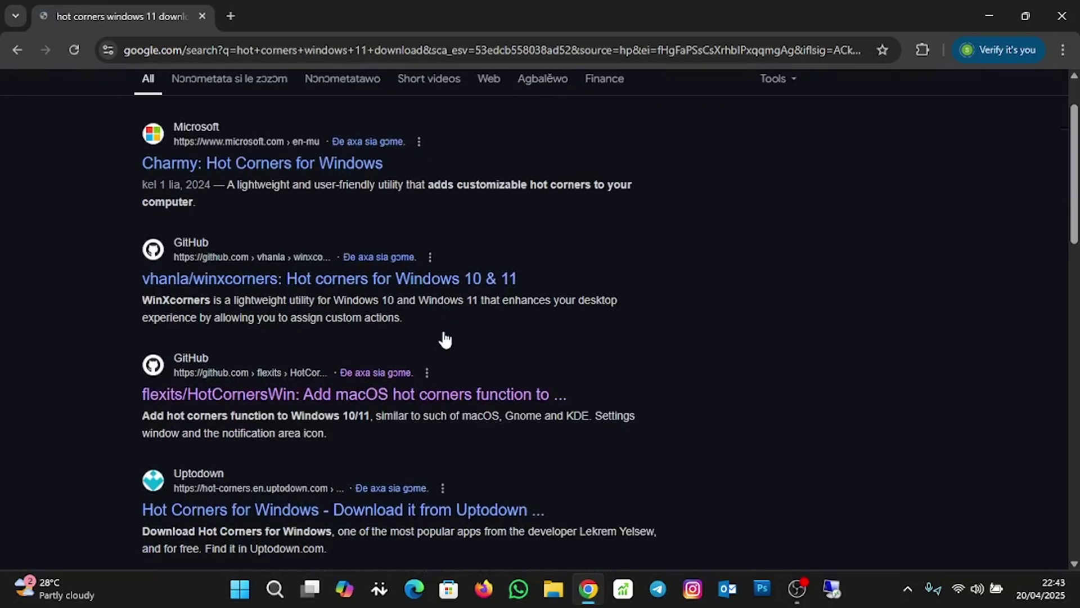
{"action": "left_click", "coordinate": [280, 394]}
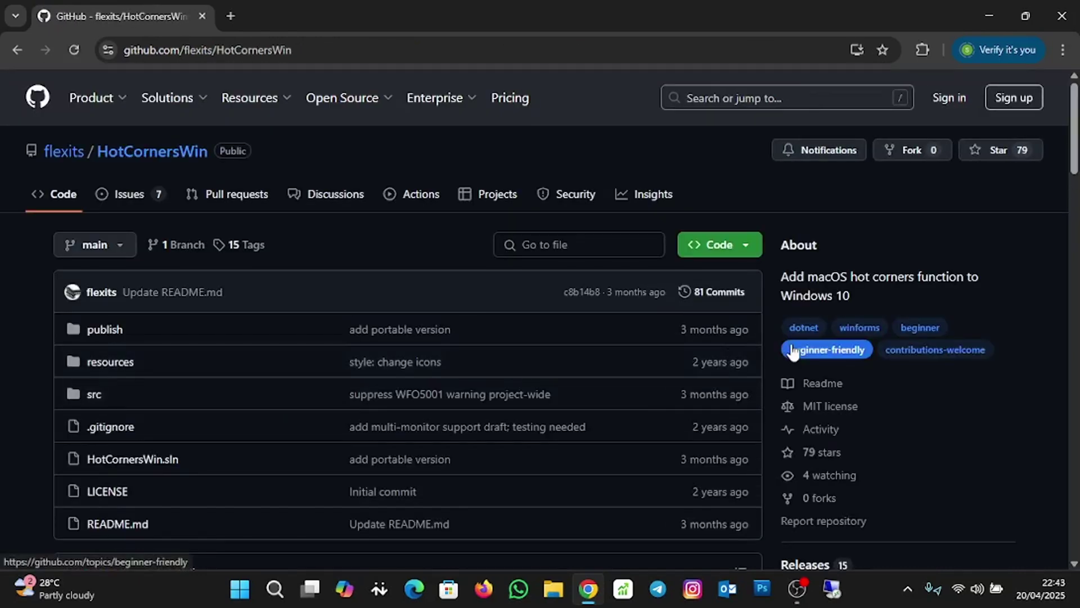
{"action": "scroll", "coordinate": [792, 350], "scroll_direction": "down", "scroll_amount": 1}
{"action": "scroll", "coordinate": [792, 349], "scroll_direction": "down", "scroll_amount": 2}
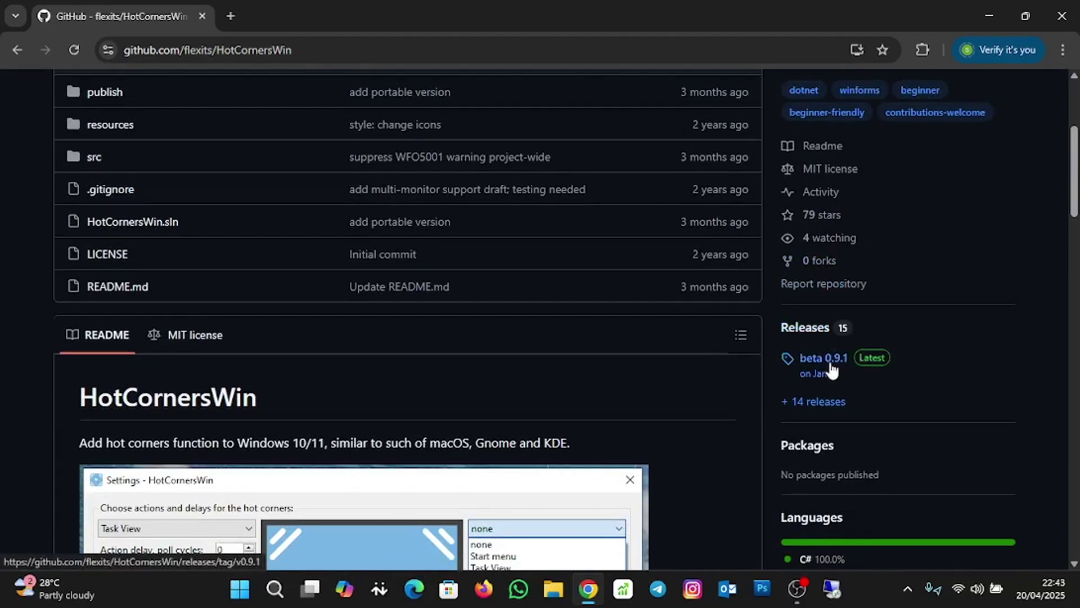
{"action": "left_click", "coordinate": [878, 366]}
{"action": "scroll", "coordinate": [665, 301], "scroll_direction": "down", "scroll_amount": 1}
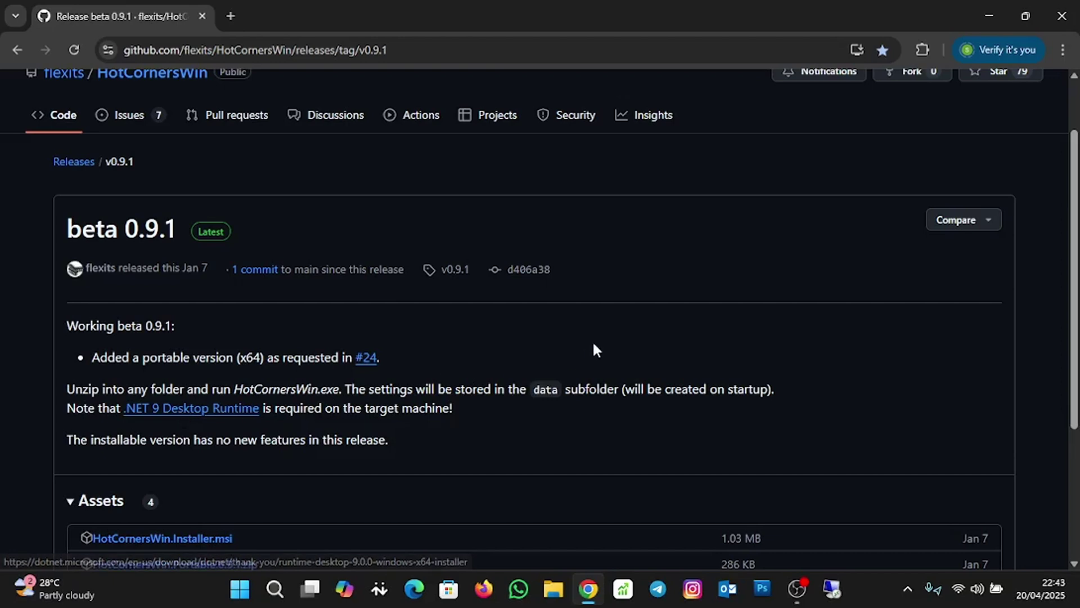
{"action": "scroll", "coordinate": [597, 344], "scroll_direction": "up", "scroll_amount": 2}
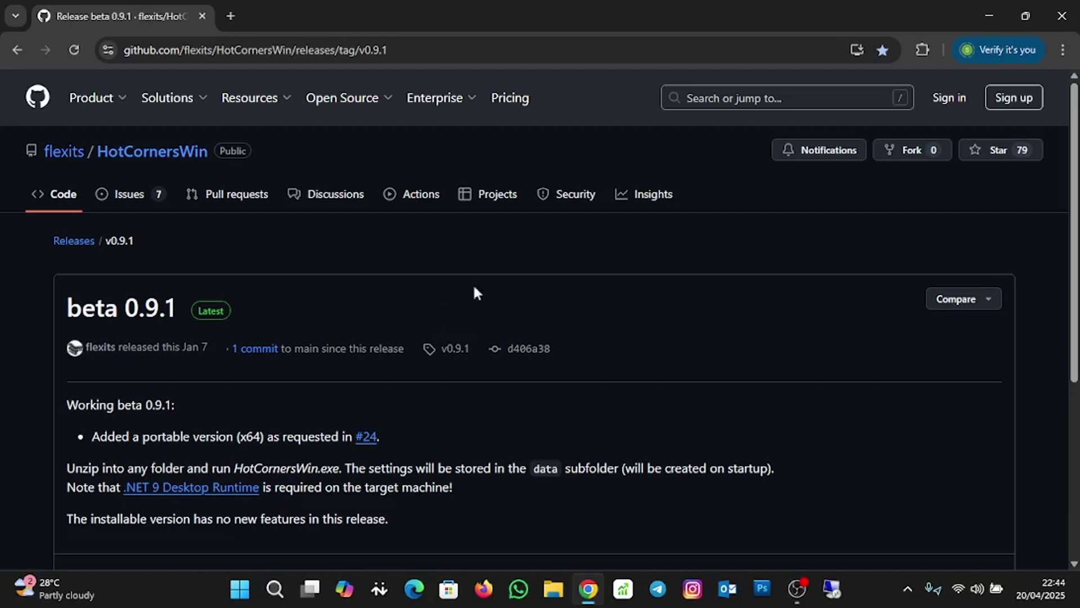
{"action": "left_click", "coordinate": [1061, 16]}
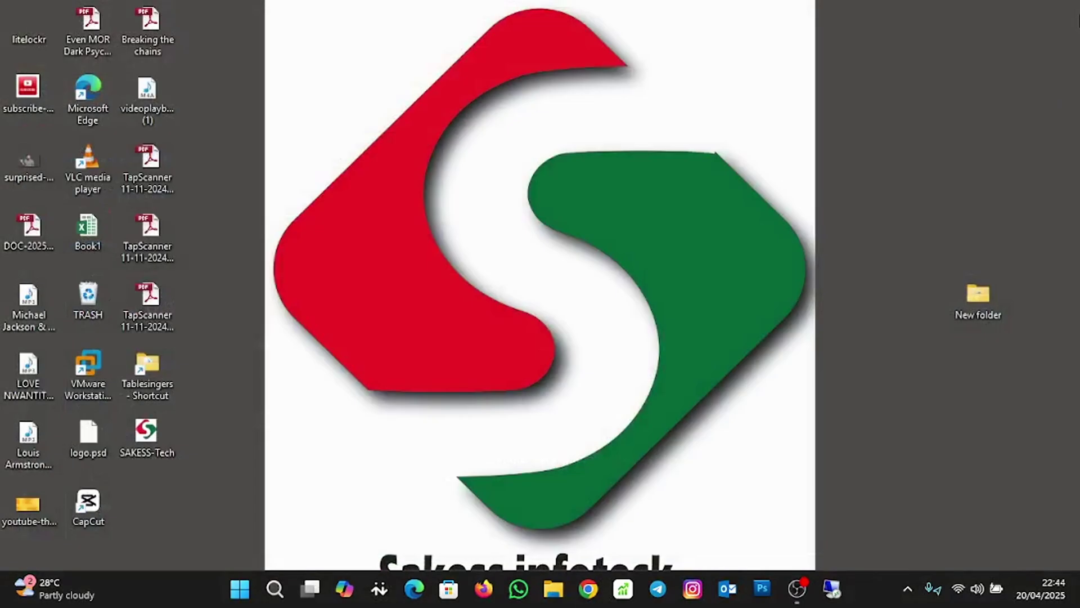
Install Microsoft Windows Desktop Runtime 9.0.4 (x64) from the installer in the desktop's New folder
{"action": "double_click", "coordinate": [978, 302]}
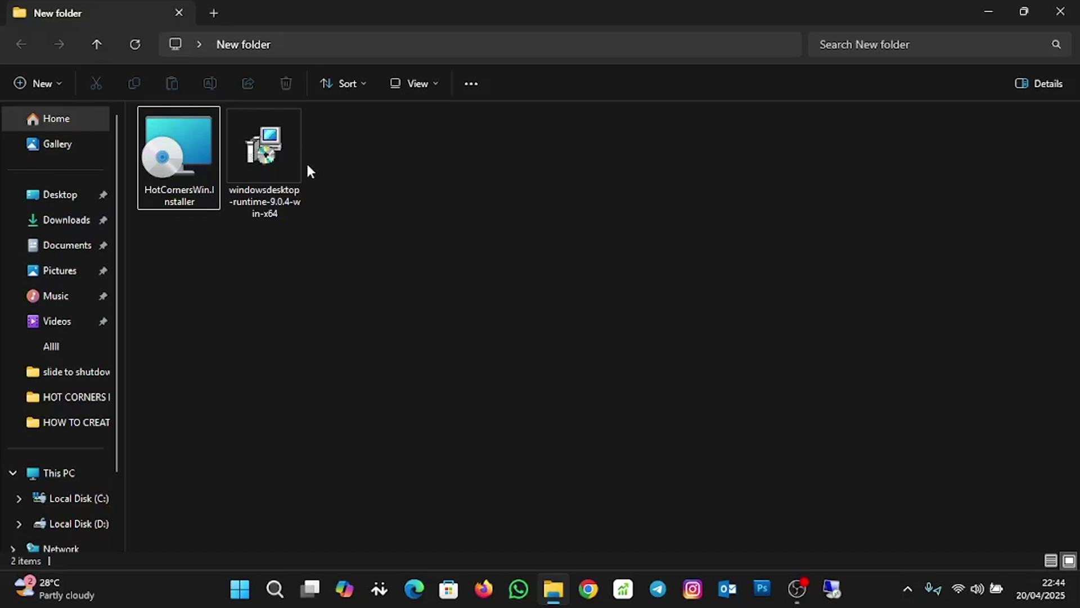
{"action": "double_click", "coordinate": [290, 163]}
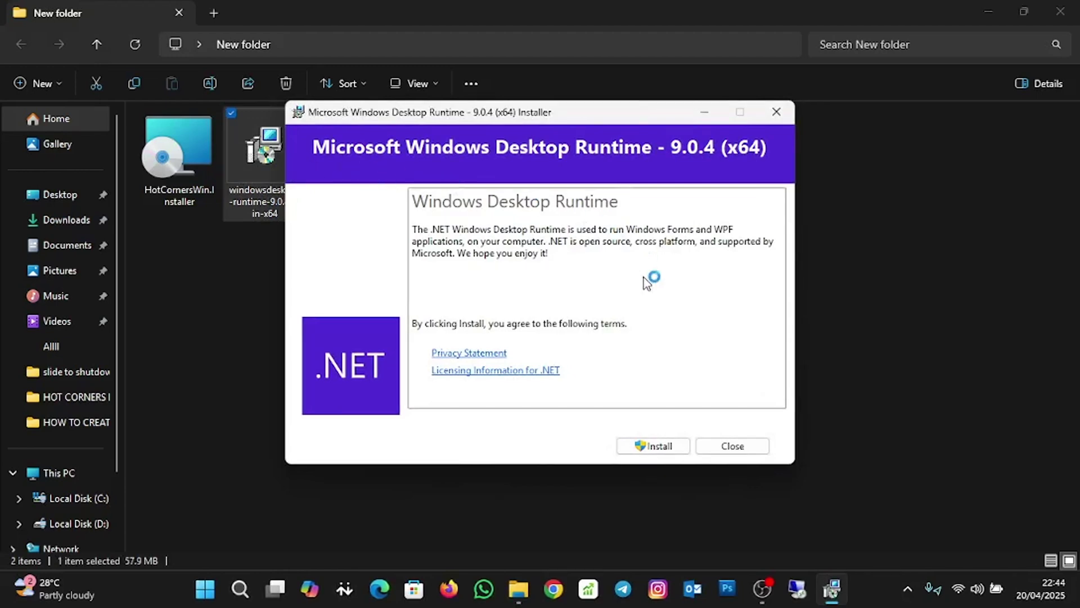
{"action": "left_click", "coordinate": [677, 450]}
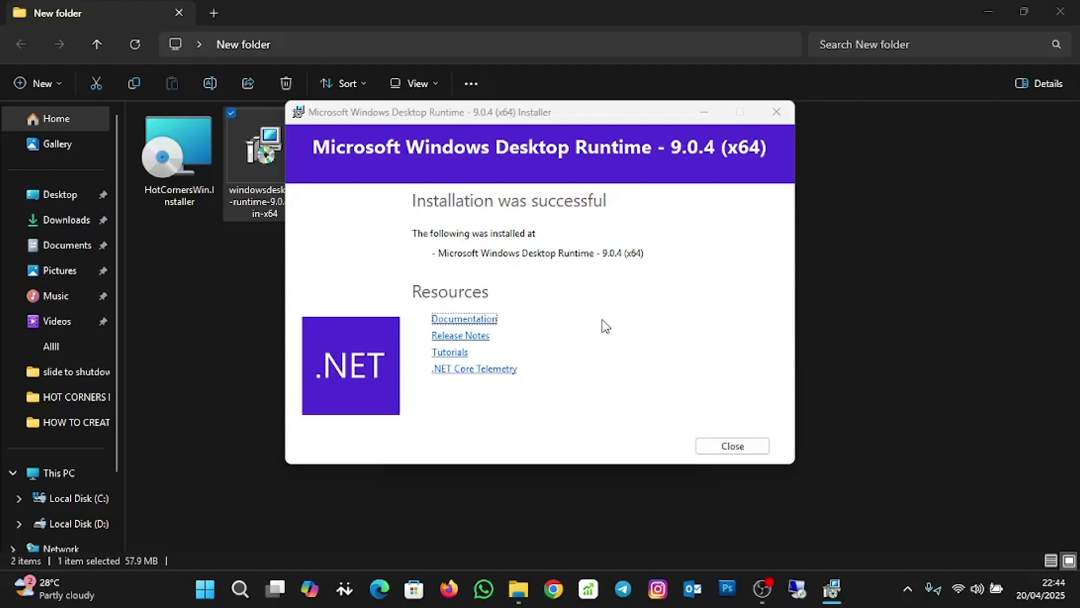
{"action": "left_click", "coordinate": [730, 444]}
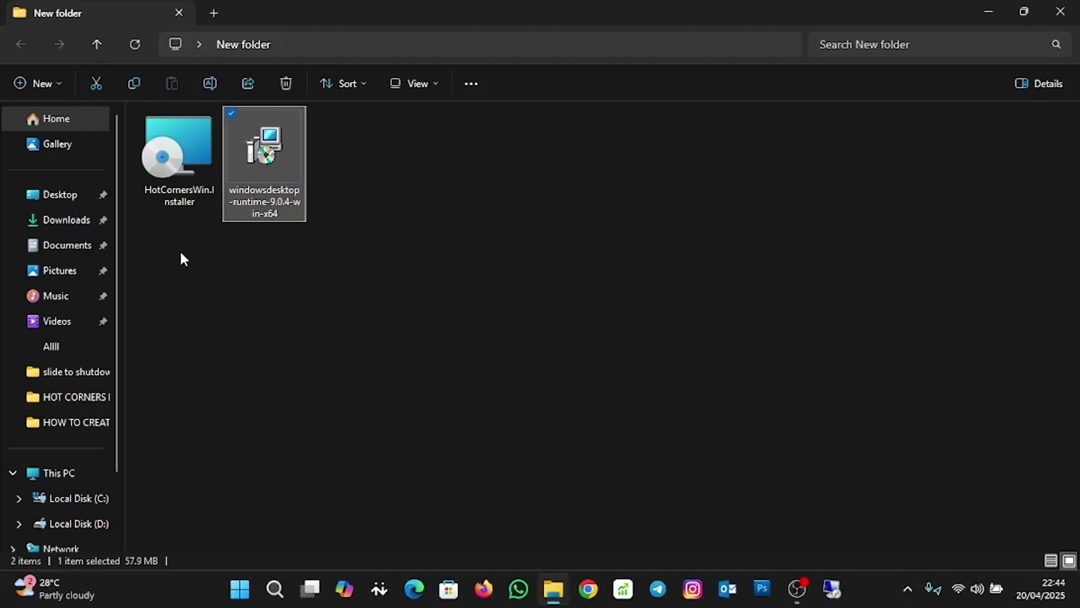
Install HotCornersWin from its installer, keeping the default folder and the Just me option, and close the folder window
{"action": "double_click", "coordinate": [185, 189]}
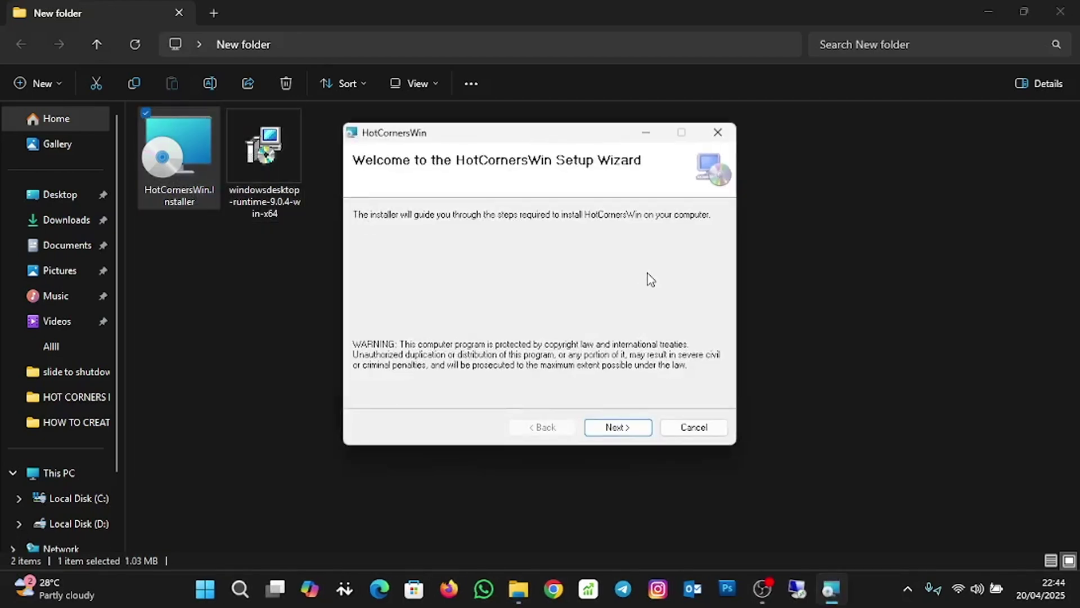
{"action": "left_click", "coordinate": [617, 427]}
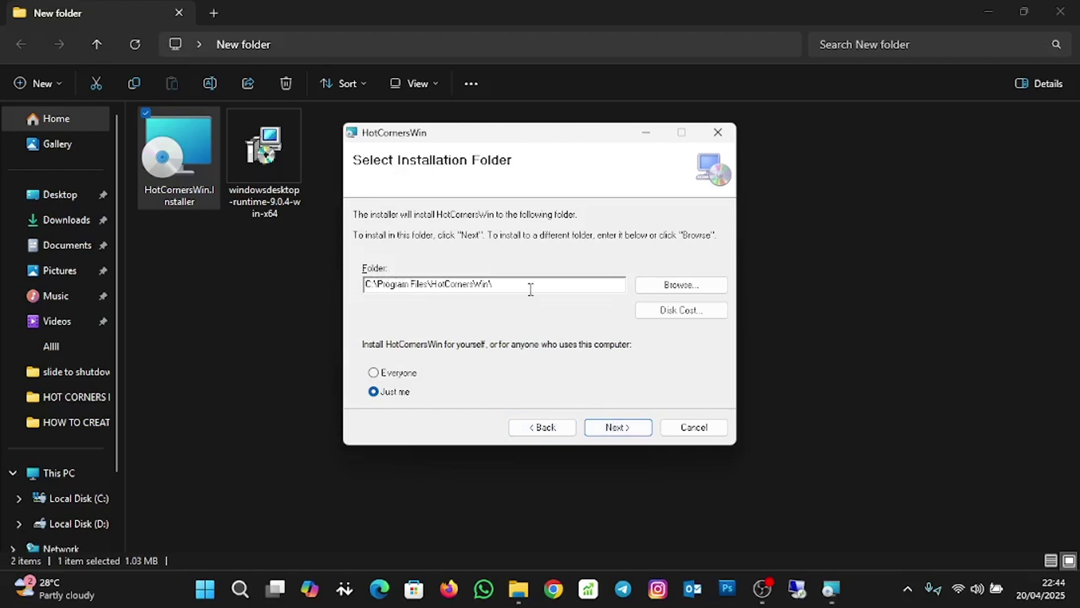
{"action": "left_click", "coordinate": [619, 432]}
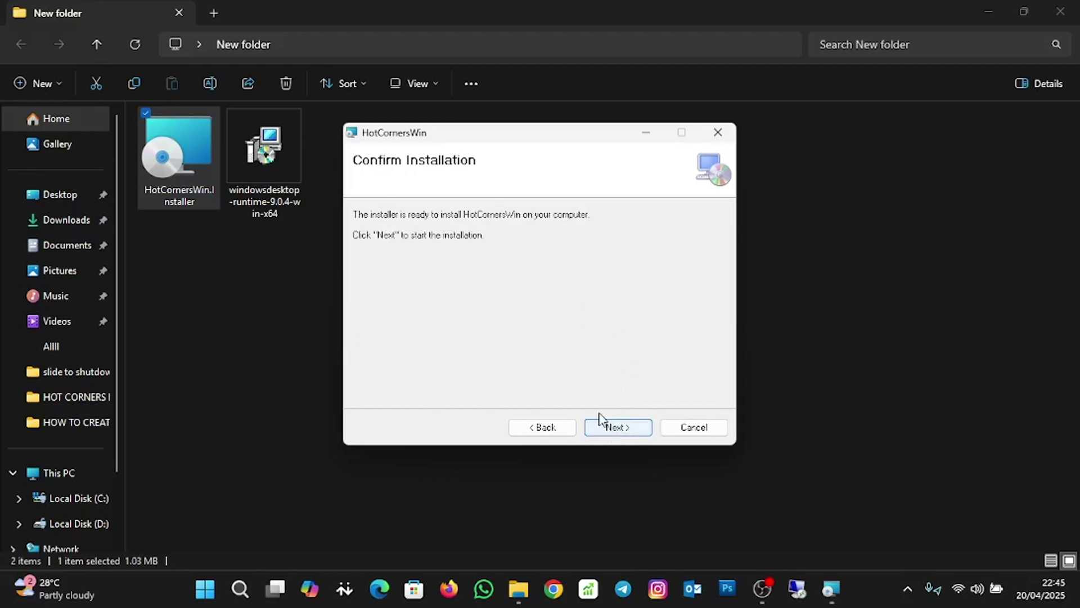
{"action": "left_click", "coordinate": [629, 431]}
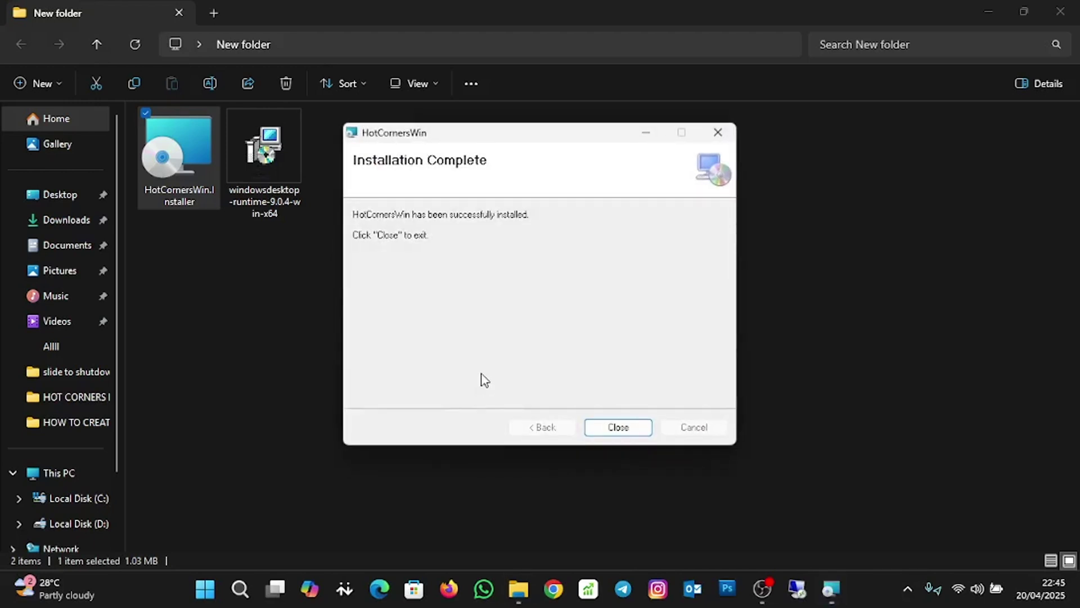
{"action": "left_click", "coordinate": [618, 427]}
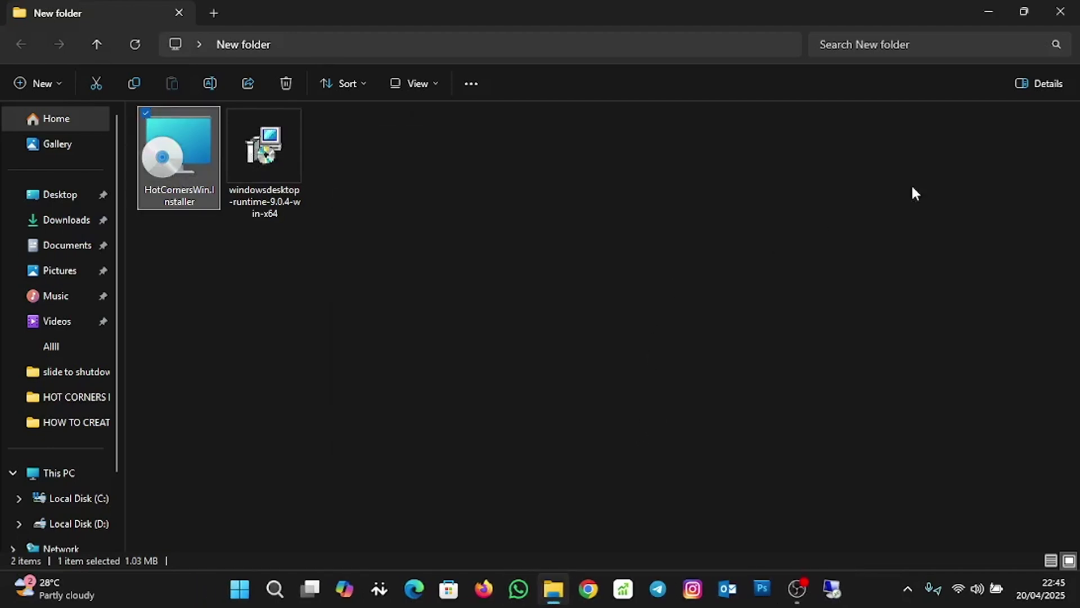
{"action": "left_click", "coordinate": [1060, 11]}
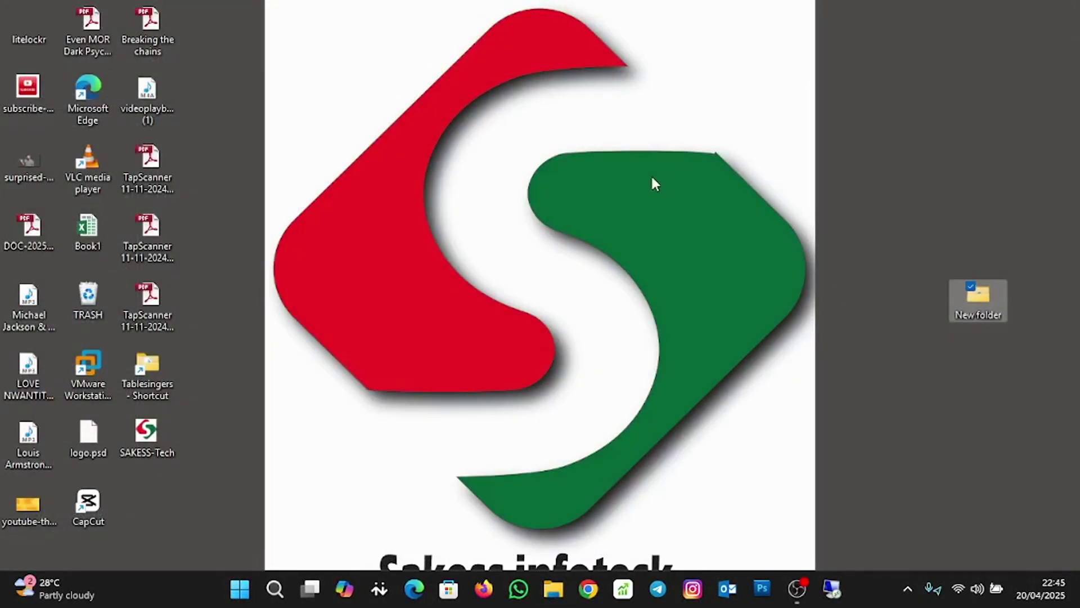
Launch HotCornersWin from Windows search and open its Settings from the system tray
{"action": "left_click", "coordinate": [275, 589]}
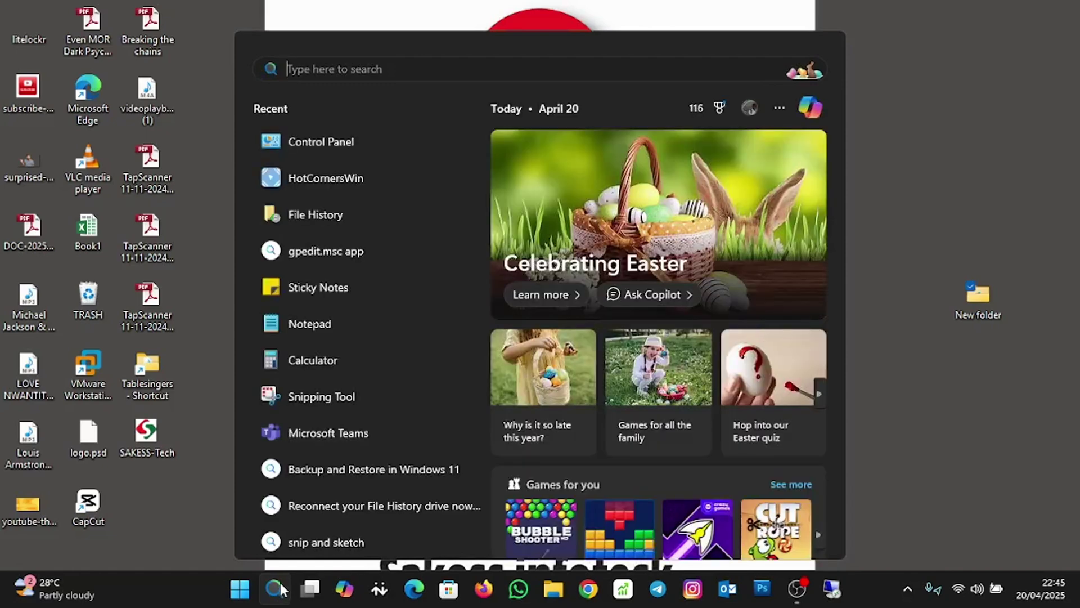
{"action": "left_click", "coordinate": [324, 180]}
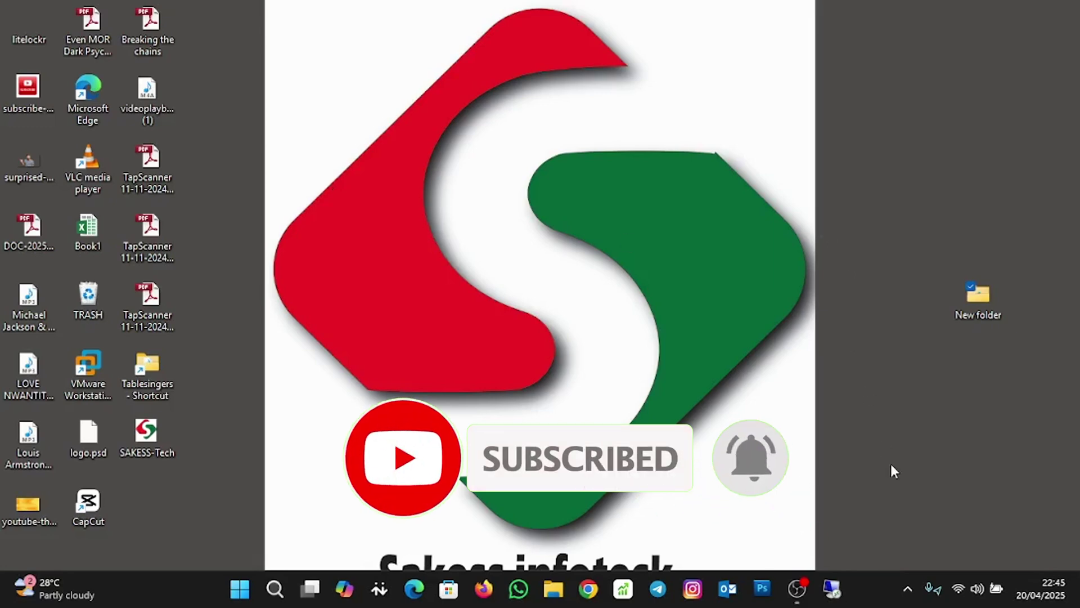
{"action": "left_click", "coordinate": [908, 590]}
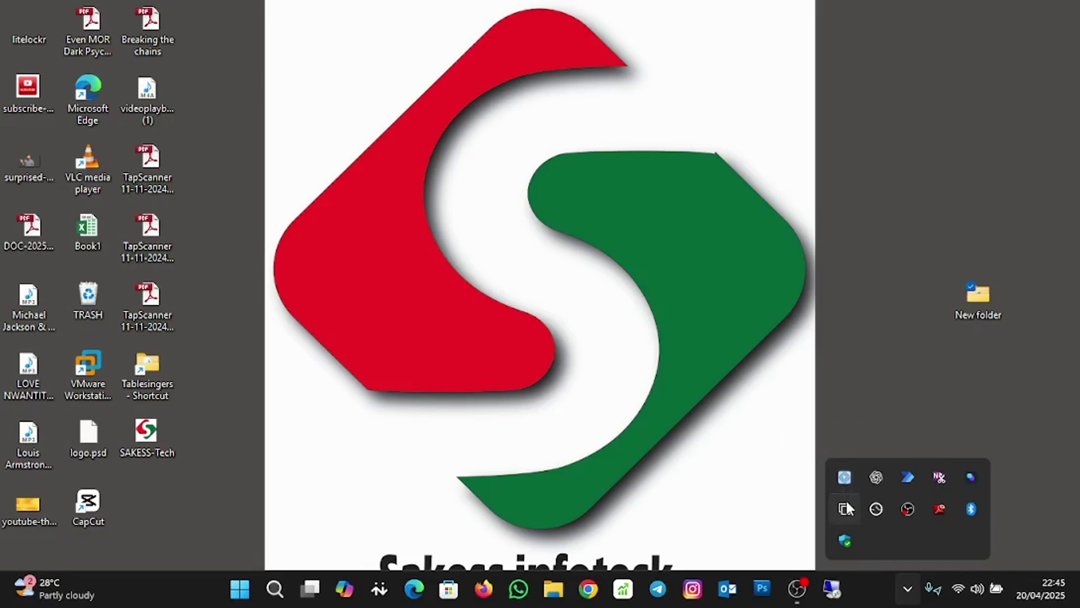
{"action": "left_click", "coordinate": [845, 477]}
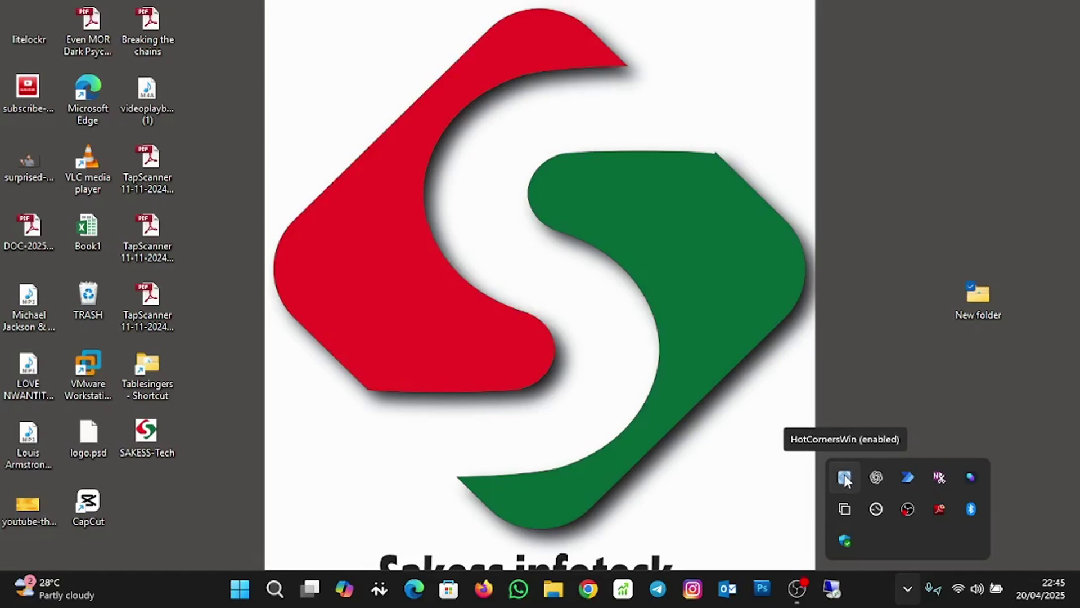
{"action": "right_click", "coordinate": [845, 476]}
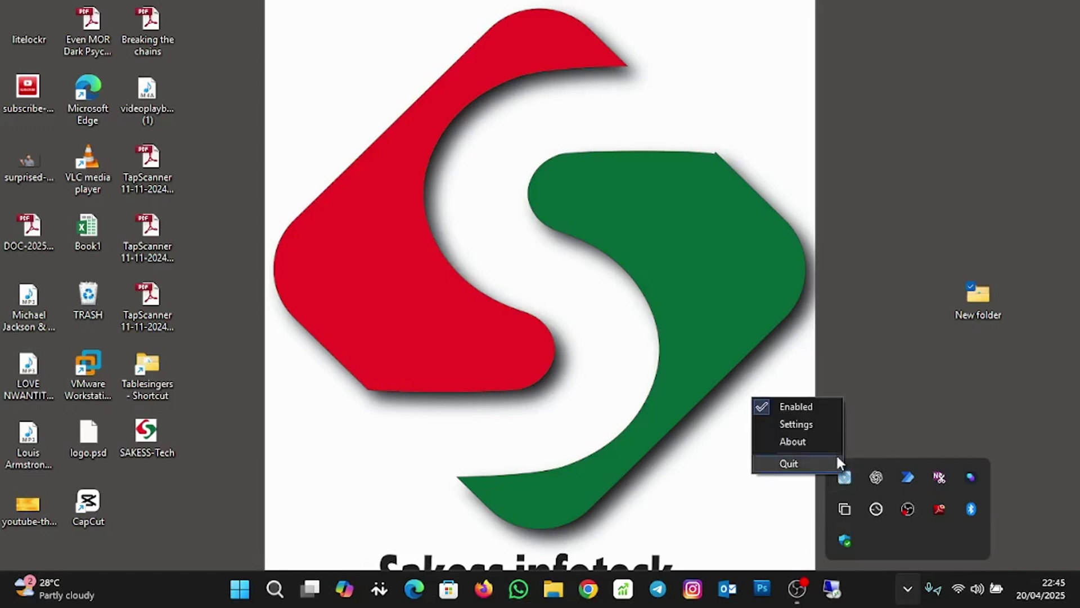
{"action": "left_click", "coordinate": [827, 425]}
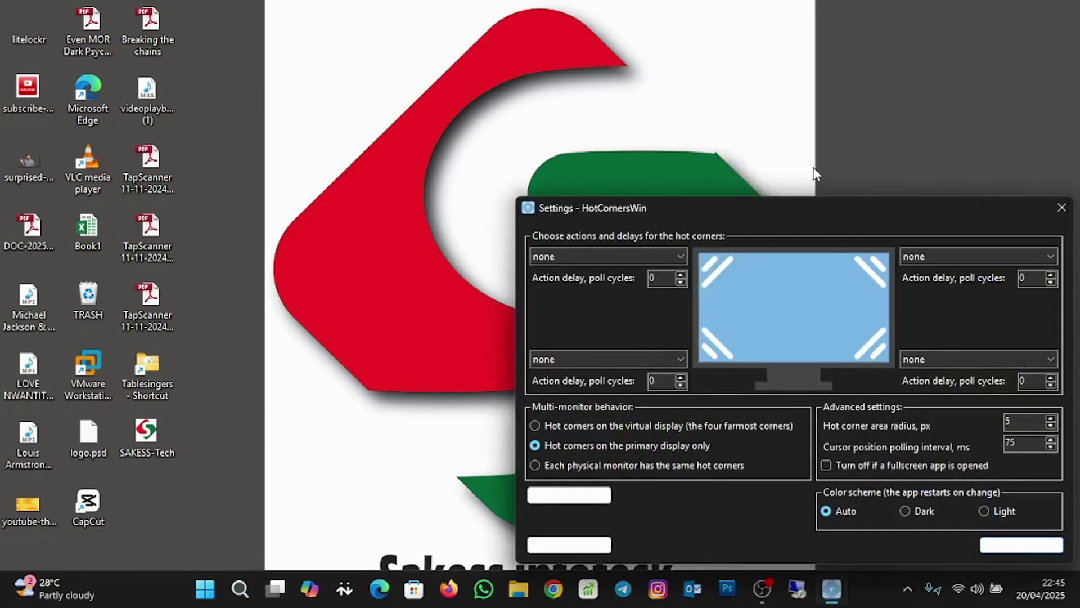
Set the hot corners to Lock computer (top-left), Calculator (bottom-left), Open Explorer (top-right) and Action center (bottom-right), and close the settings
{"action": "left_click_drag", "start_coordinate": [826, 214], "coordinate": [602, 109]}
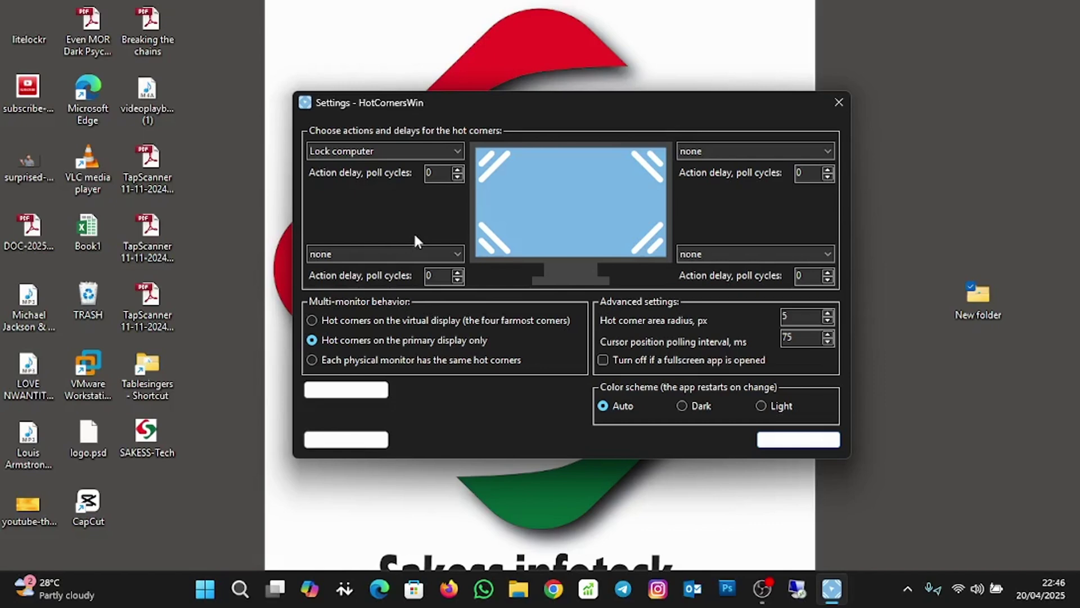
{"action": "left_click", "coordinate": [458, 256]}
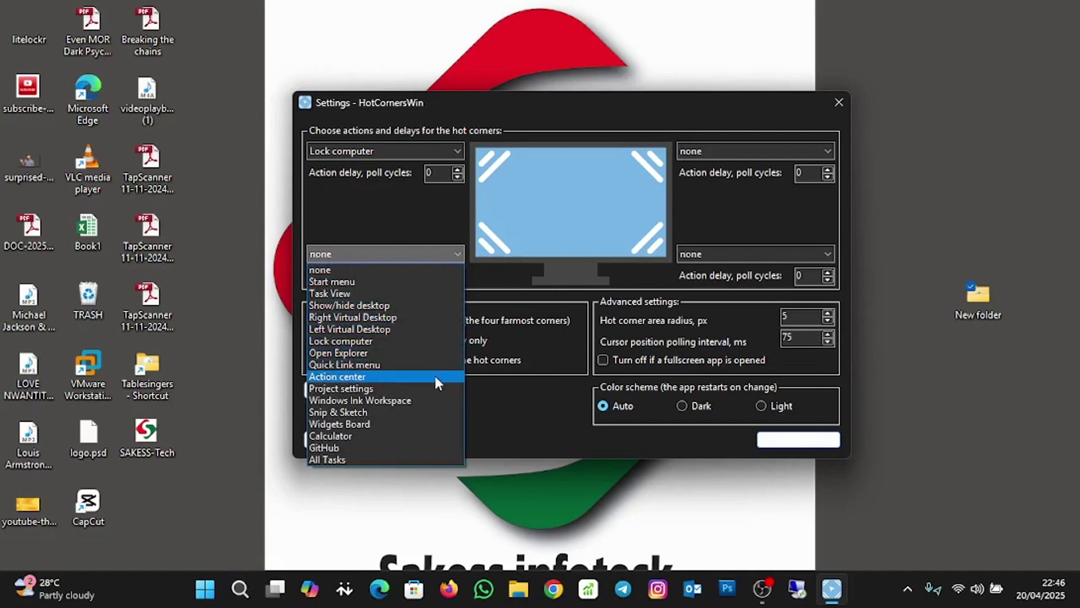
{"action": "left_click", "coordinate": [419, 436]}
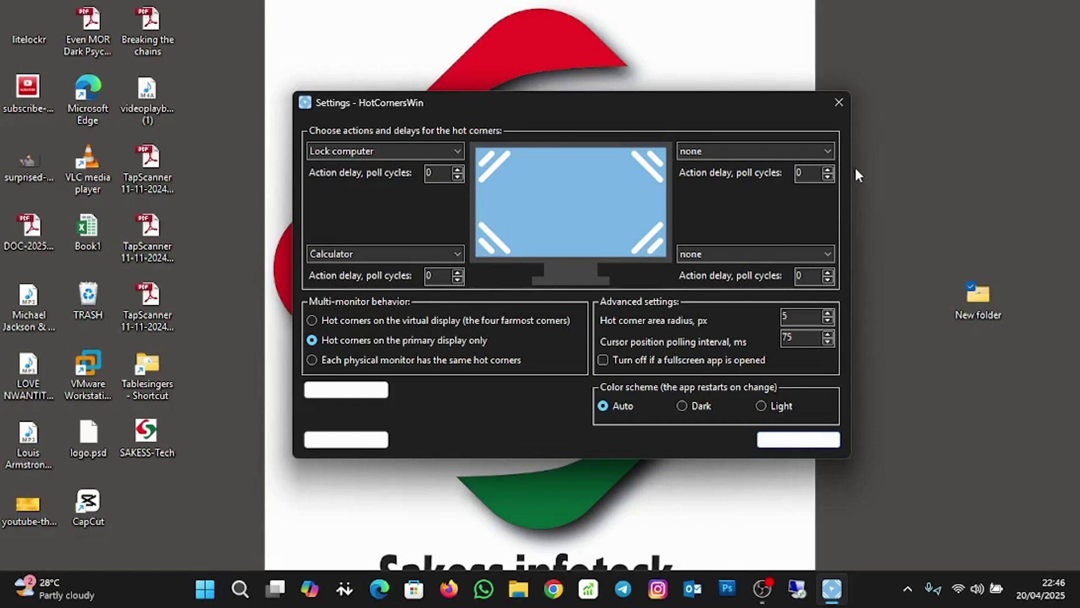
{"action": "left_click", "coordinate": [831, 152]}
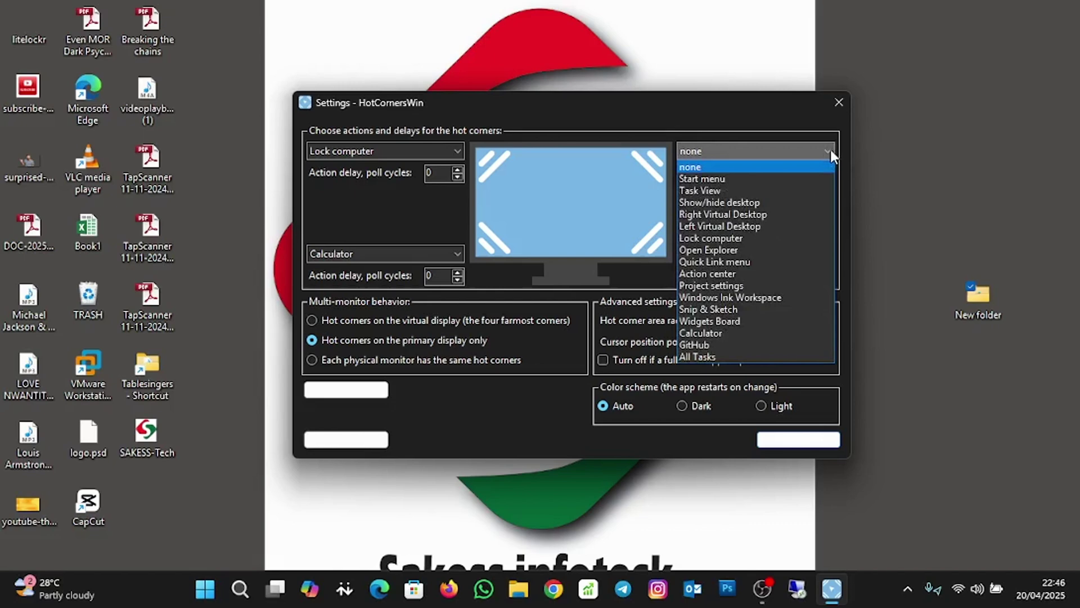
{"action": "left_click", "coordinate": [786, 254]}
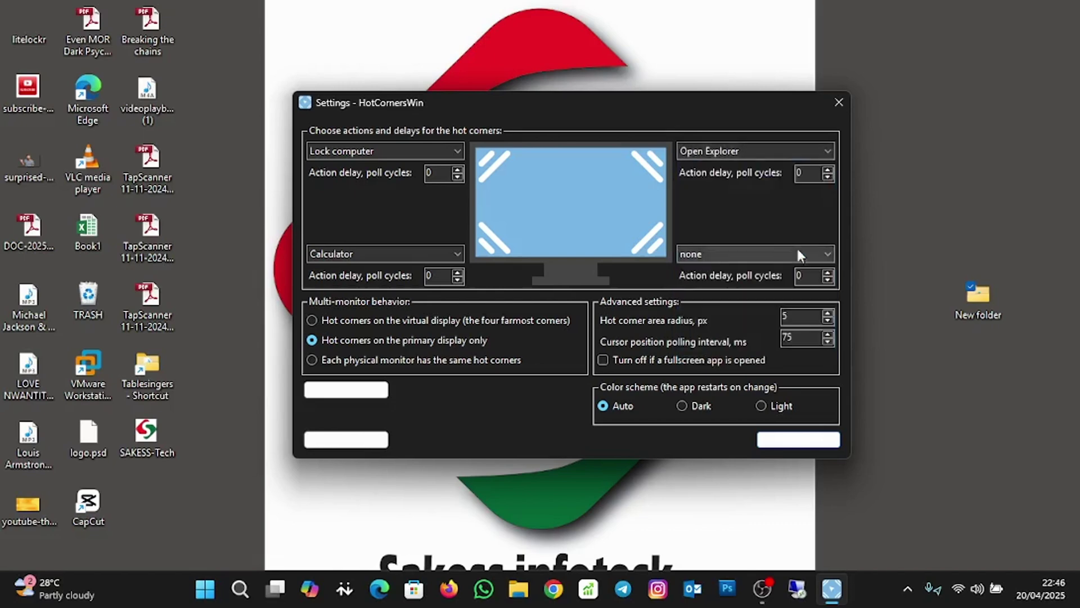
{"action": "left_click", "coordinate": [828, 254]}
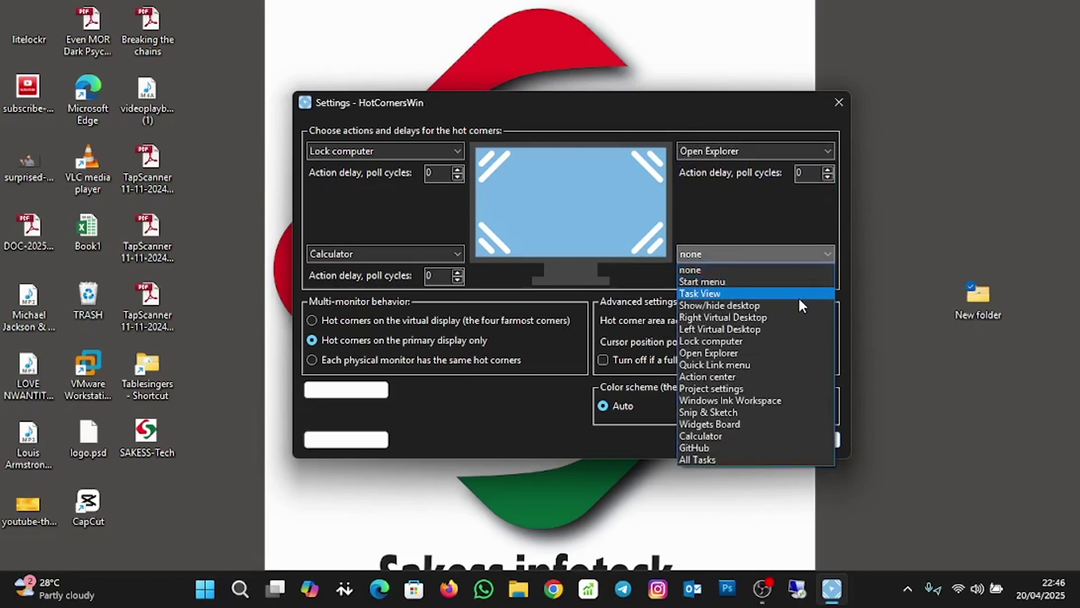
{"action": "left_click", "coordinate": [785, 377]}
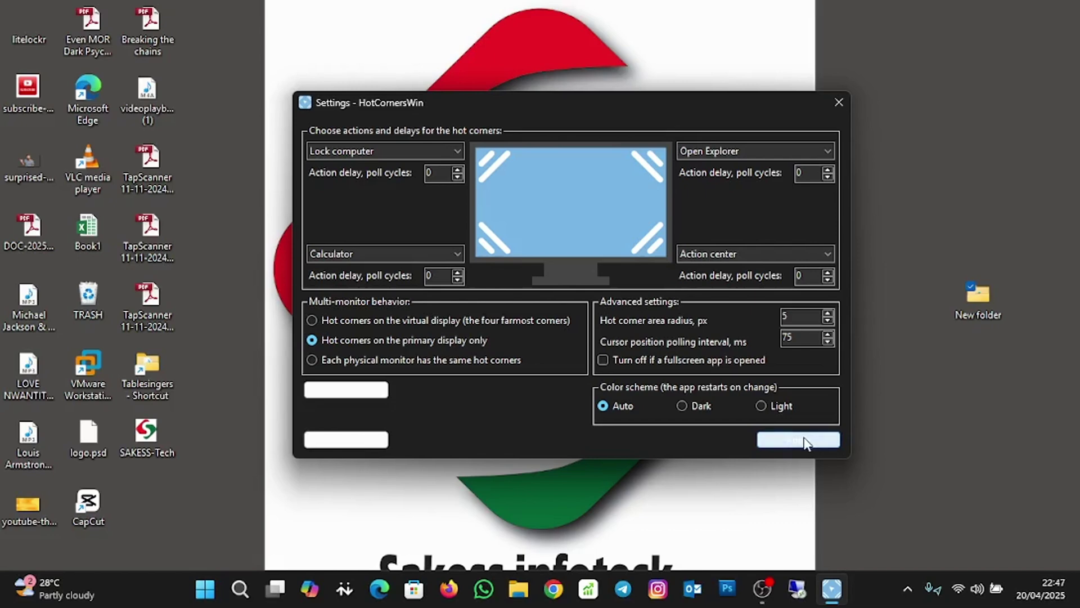
{"action": "left_click", "coordinate": [840, 101]}
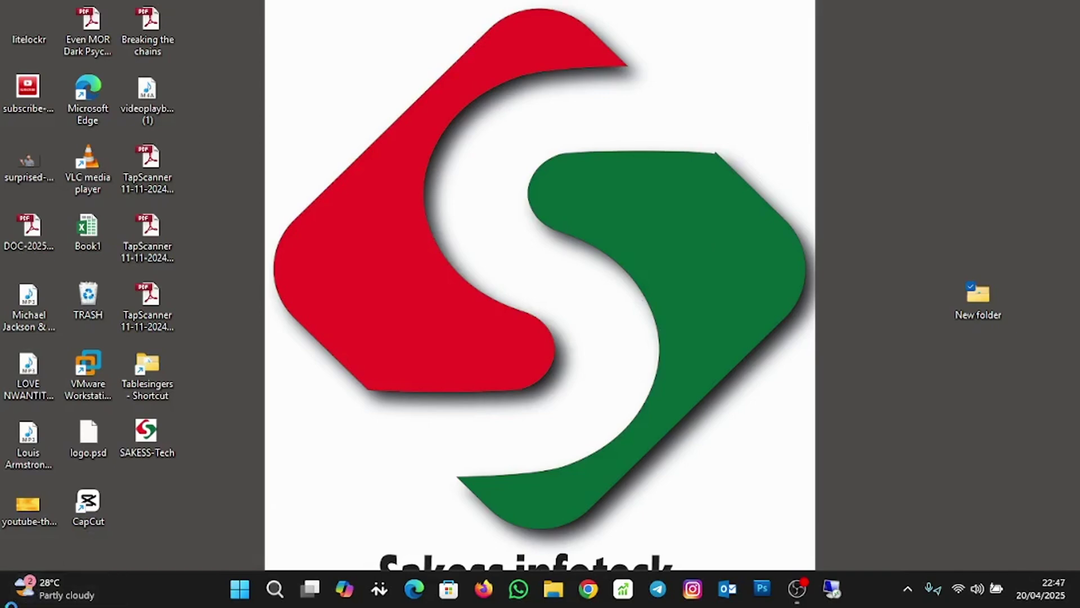
Test the bottom-left hot corner by triggering Calculator, and close the Calculator window
{"action": "mouse_move", "coordinate": [2, 606]}
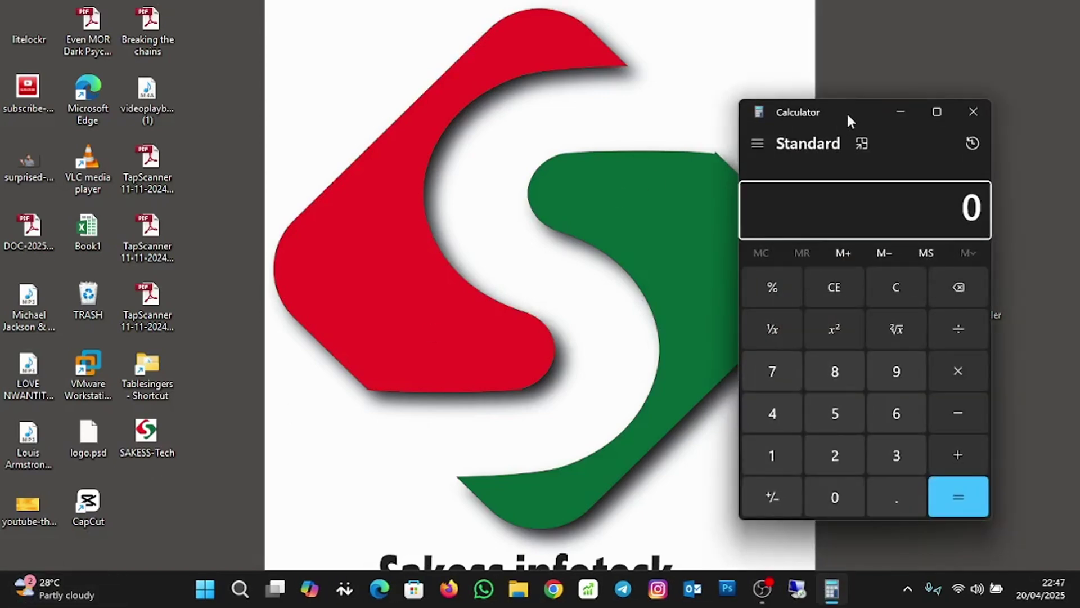
{"action": "left_click_drag", "start_coordinate": [846, 112], "coordinate": [616, 63]}
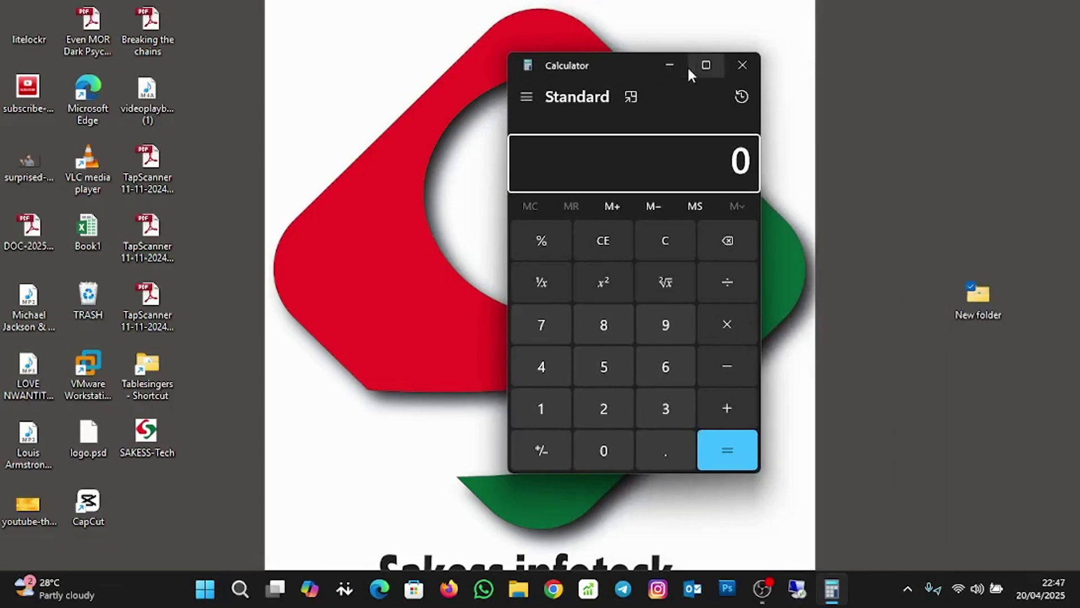
{"action": "left_click", "coordinate": [741, 65]}
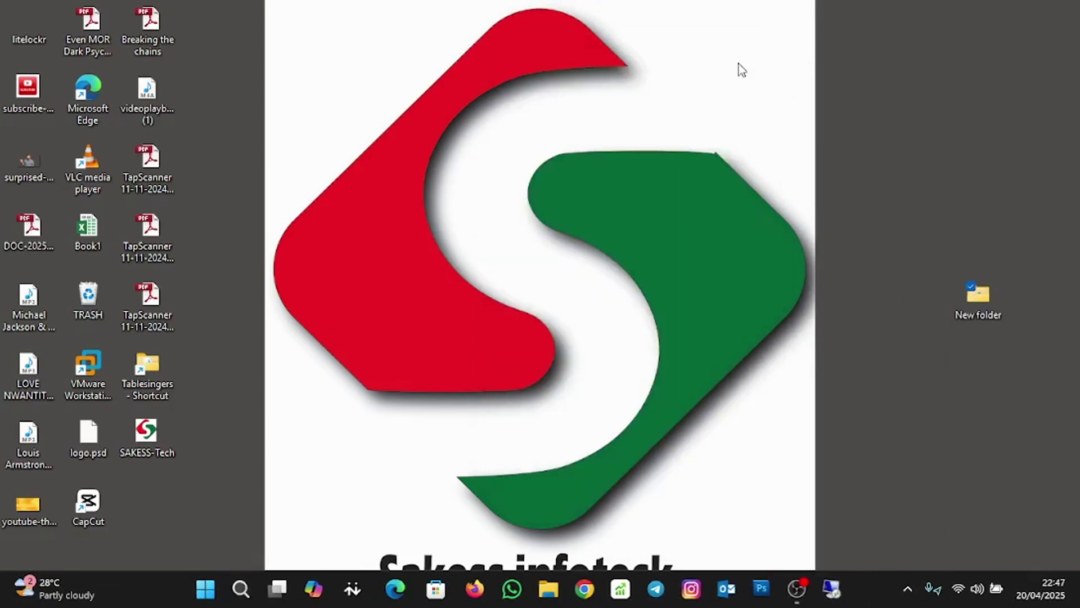